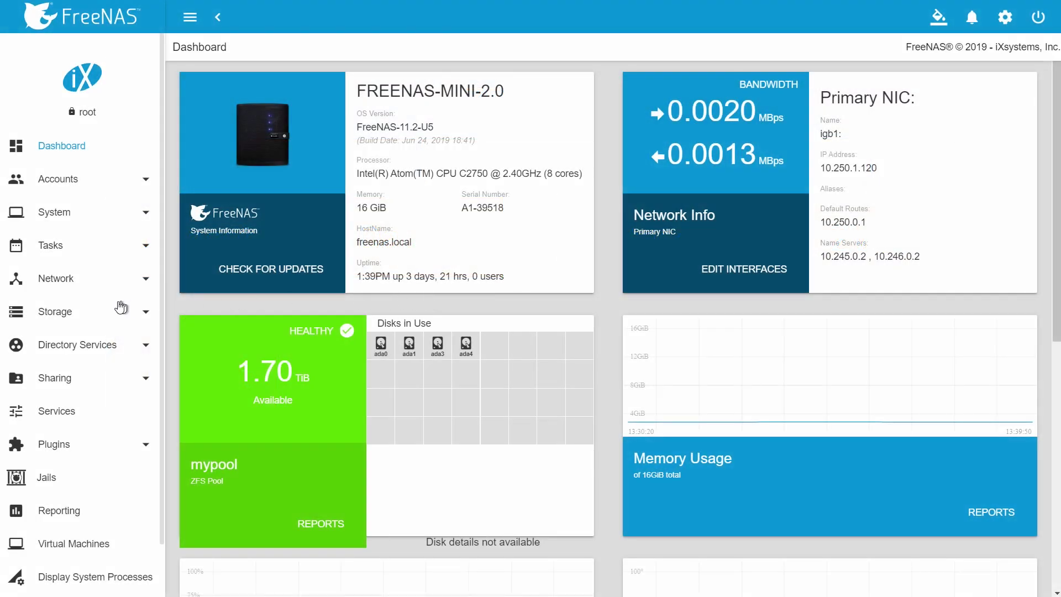
# Step: Go to Storage > Pools and open the action menu for the mypool row
pyautogui.click(115, 308)
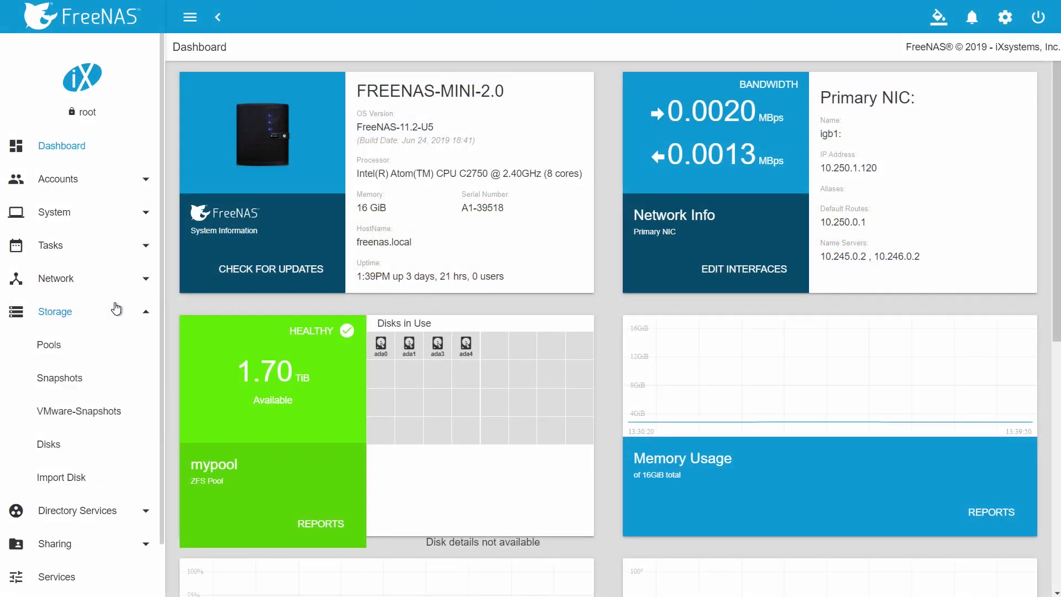
pyautogui.click(79, 348)
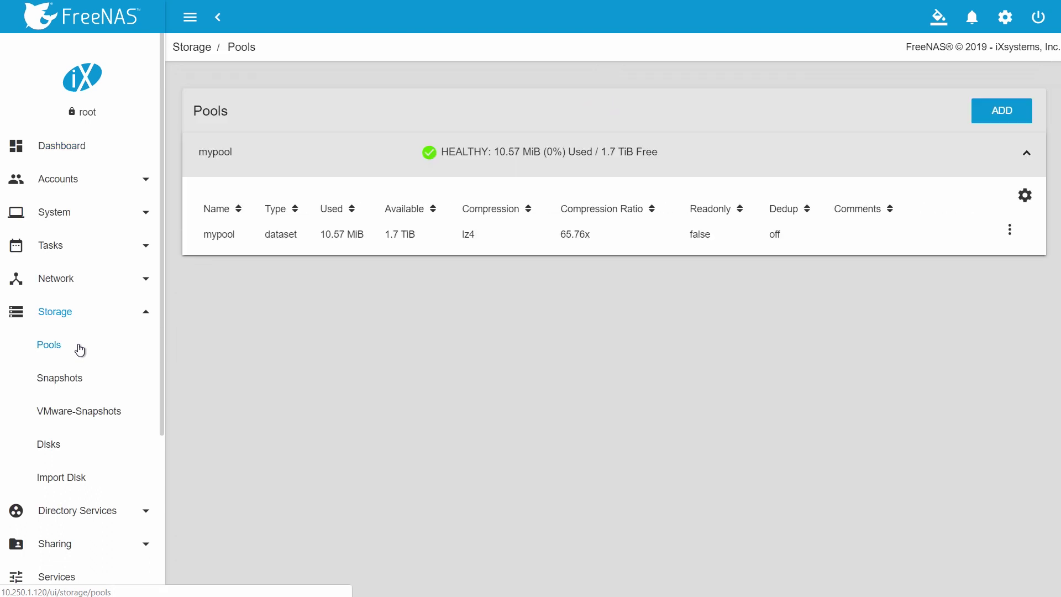
pyautogui.click(451, 234)
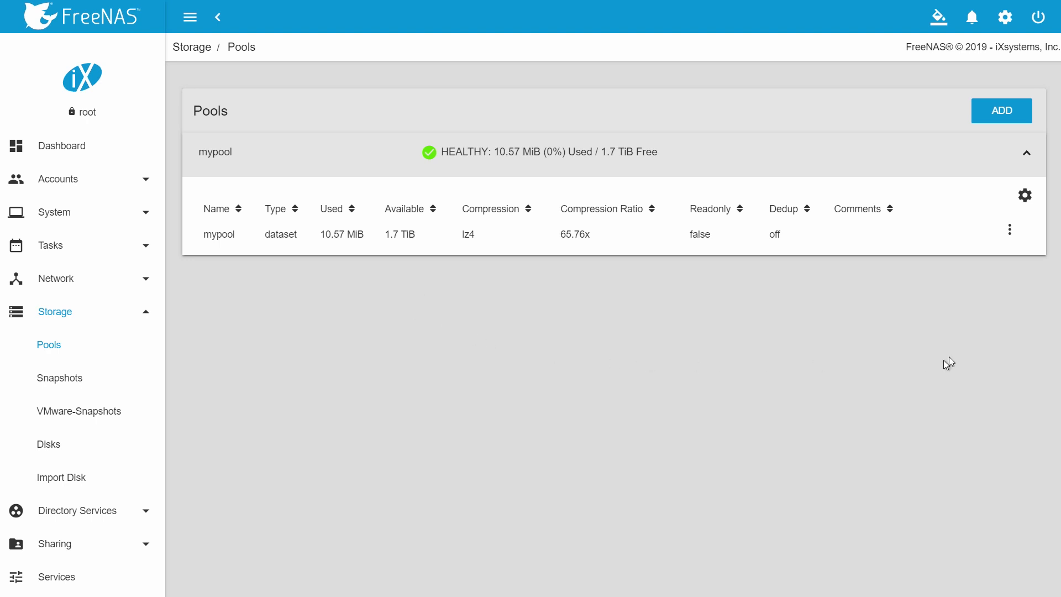
pyautogui.click(1009, 231)
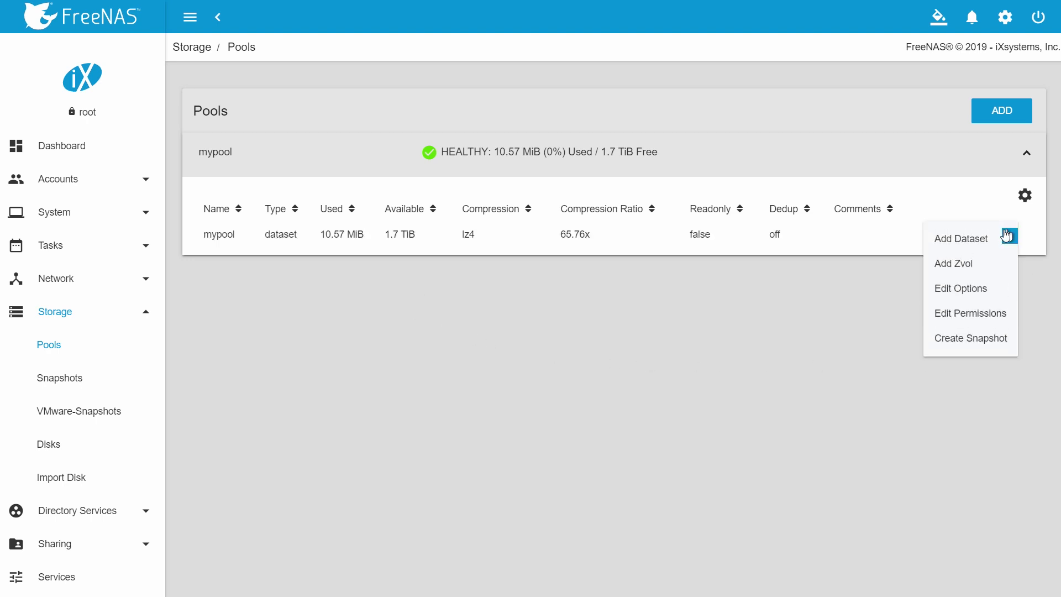
# Step: Add a dataset named 'mydataset' under mypool with inherited lz4 compression and Windows share type
pyautogui.click(964, 249)
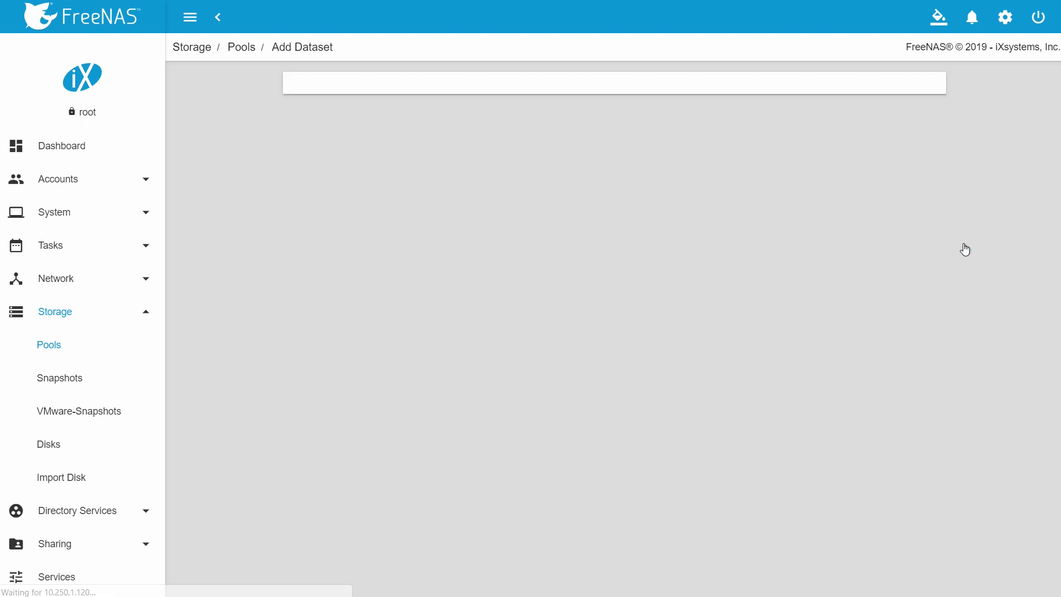
pyautogui.click(356, 98)
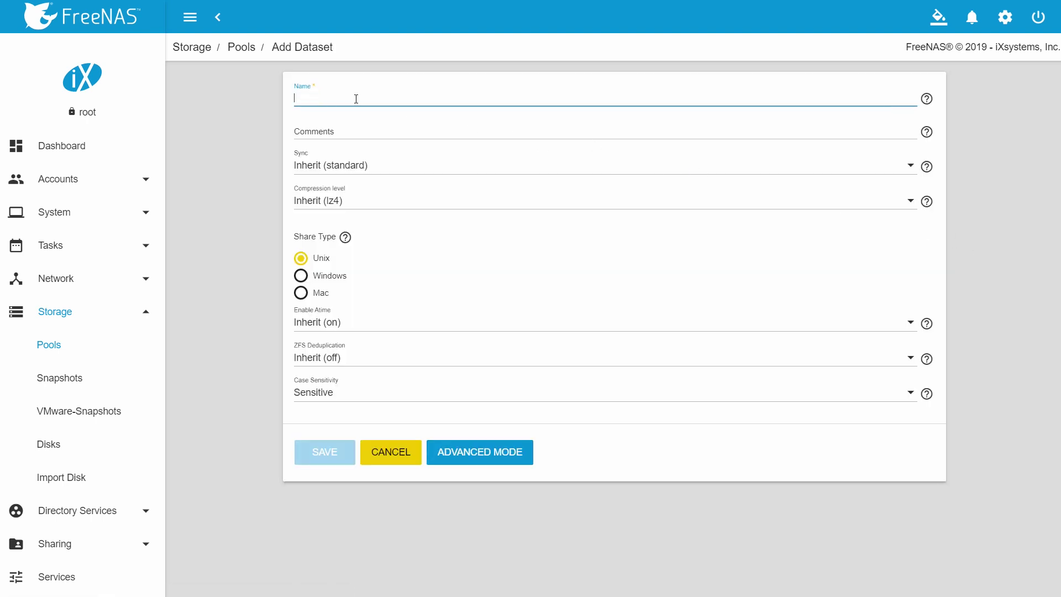
pyautogui.write('mydataset')
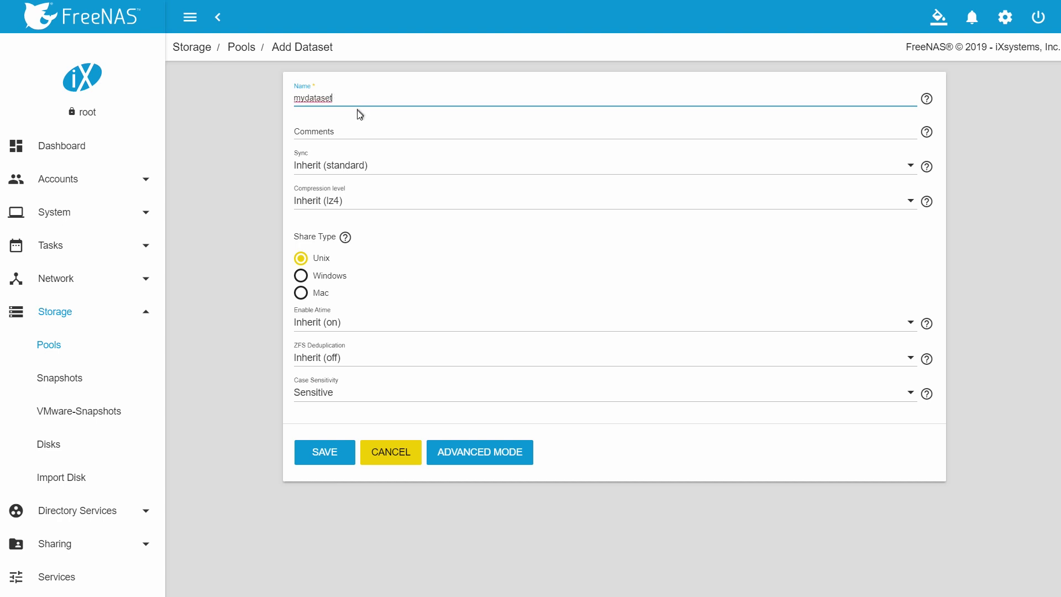
pyautogui.click(374, 206)
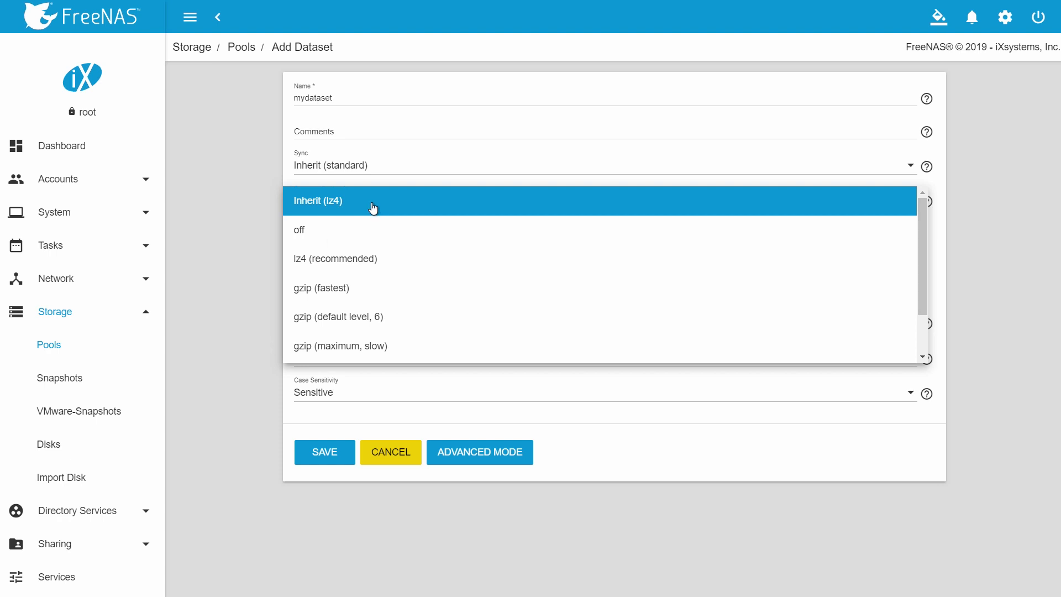
pyautogui.click(374, 206)
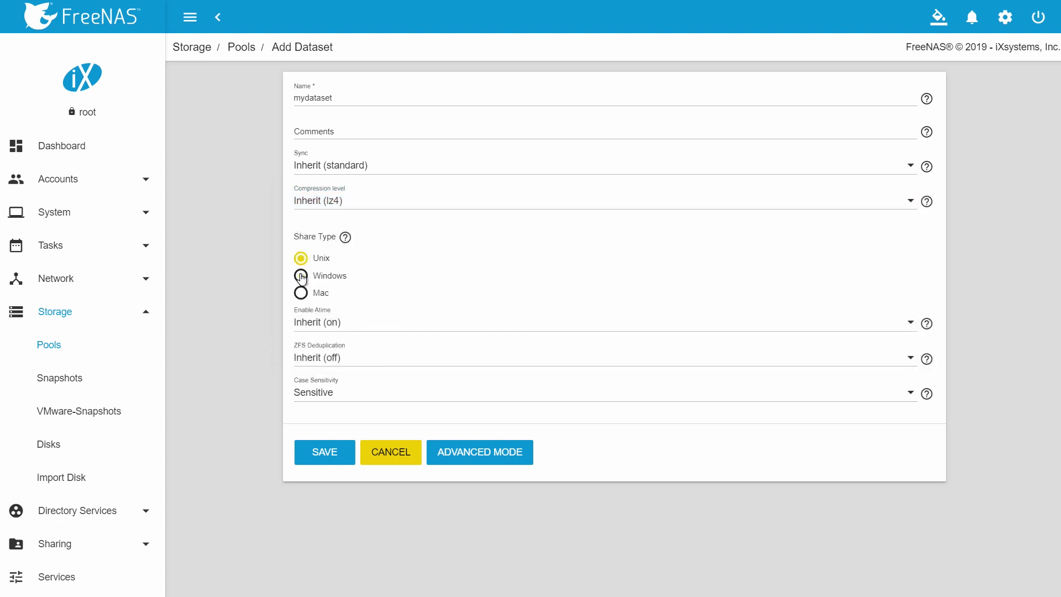
pyautogui.click(301, 276)
# Step: Set the dataset quota to 50 GiB in Advanced Mode and save
pyautogui.click(484, 465)
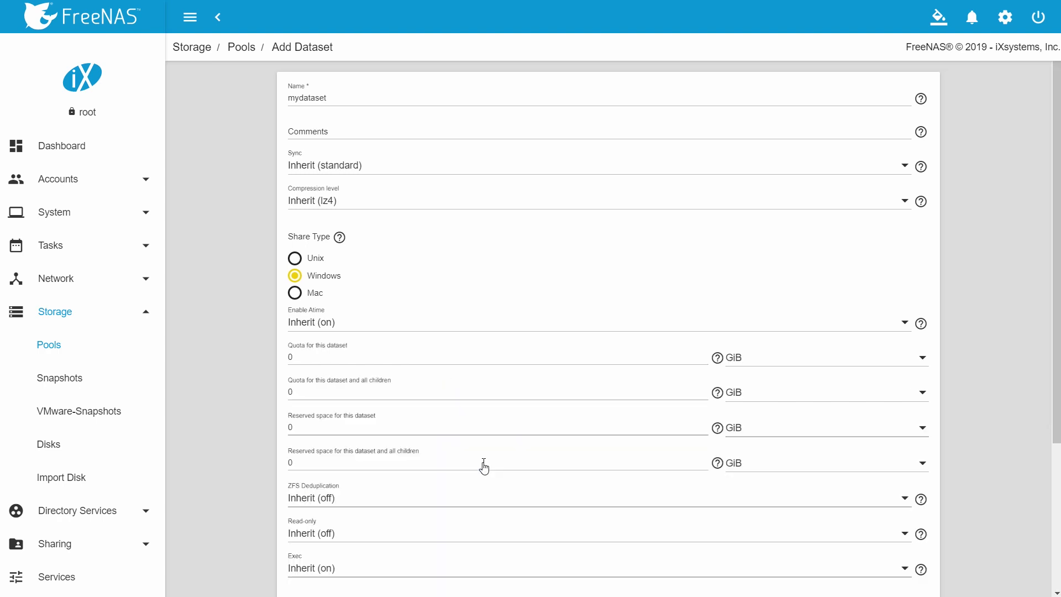
pyautogui.doubleClick(281, 358)
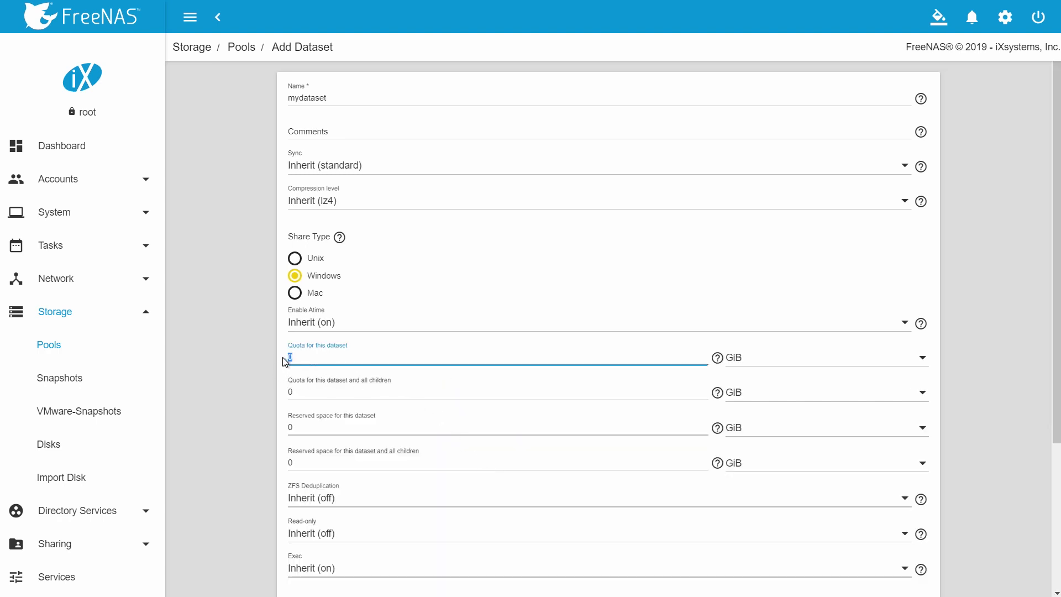
pyautogui.write('50')
pyautogui.scroll(-4, 218, 347)
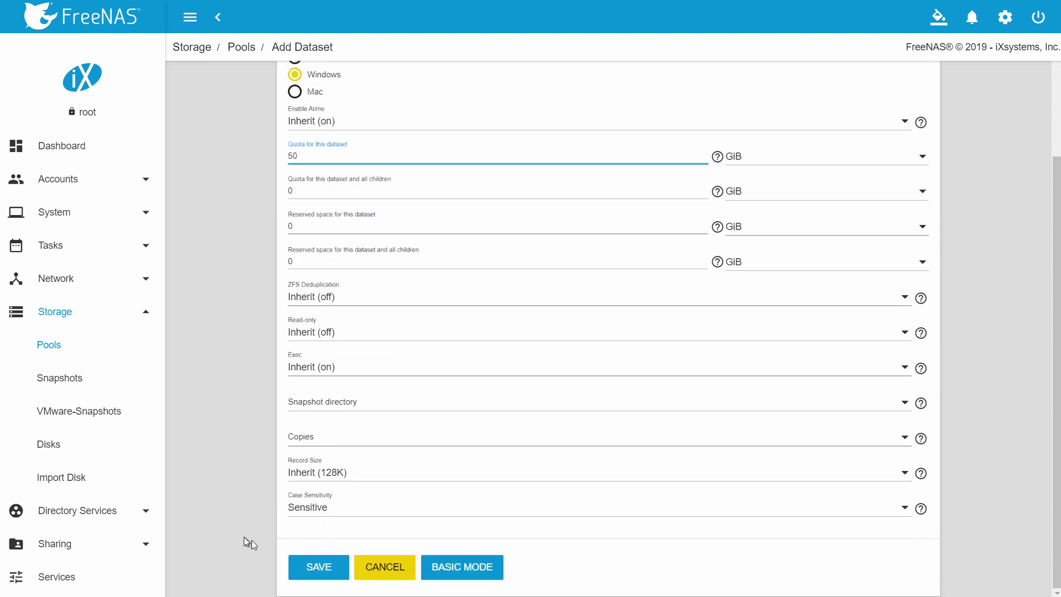
pyautogui.click(328, 571)
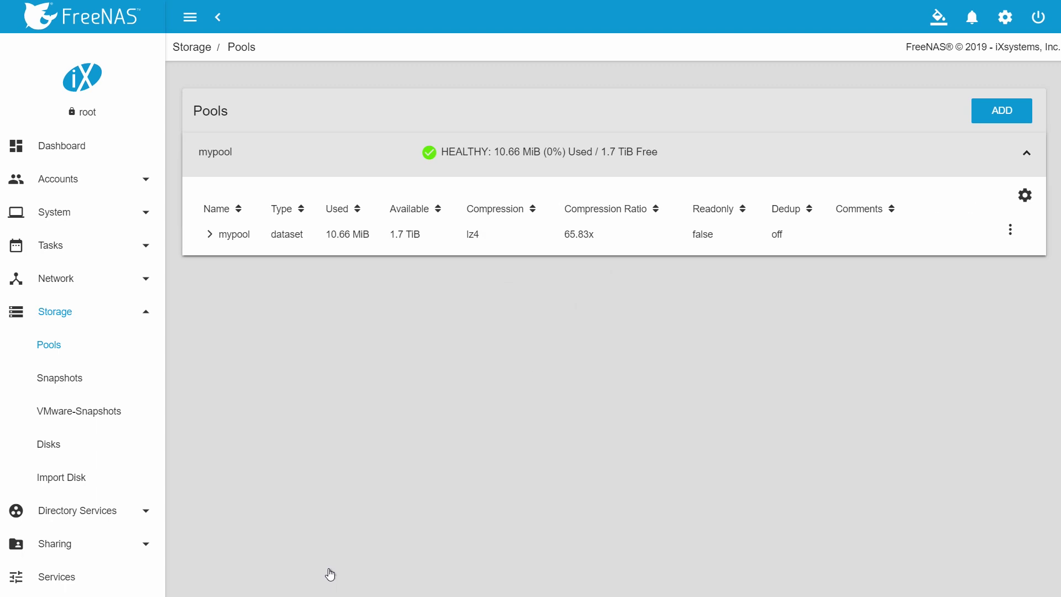
# Step: Expand mypool and create the manual-20190909 snapshot of mydataset
pyautogui.click(211, 236)
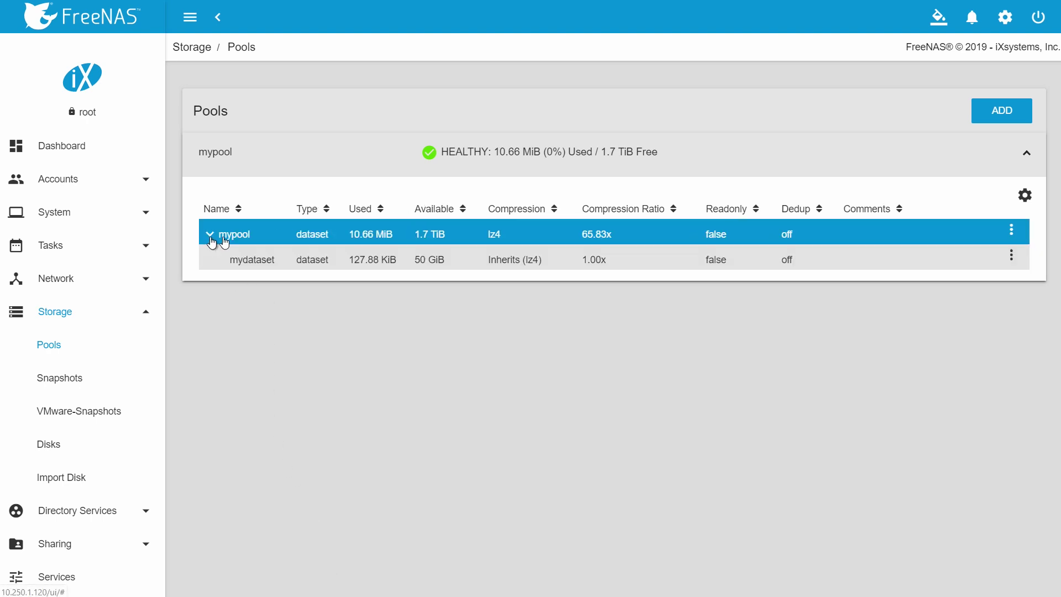
pyautogui.click(856, 255)
pyautogui.click(1011, 258)
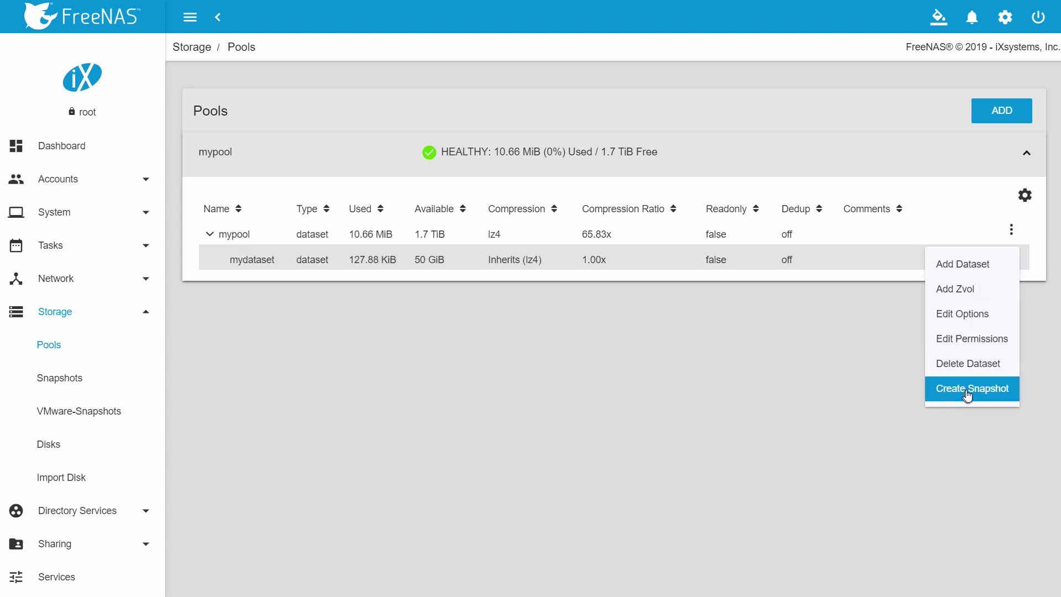
pyautogui.click(967, 394)
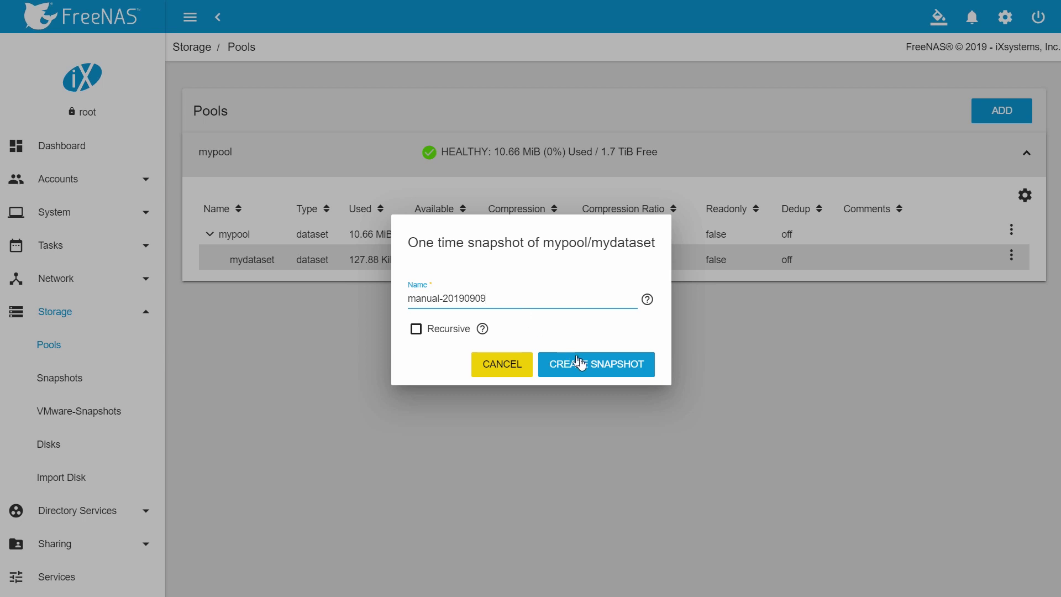
pyautogui.click(592, 370)
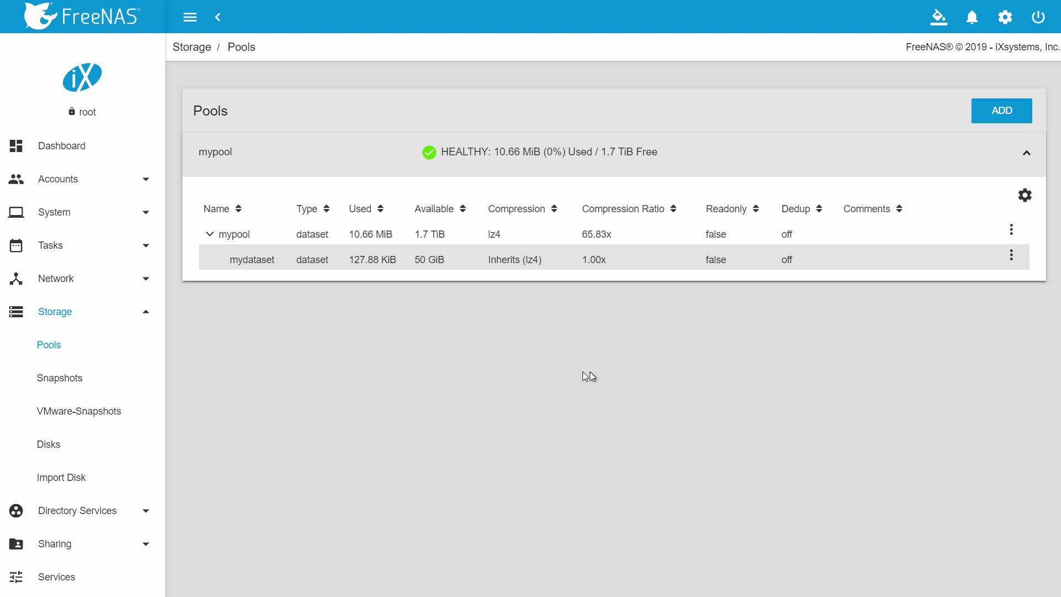
# Step: Open Storage > Snapshots and the action menu for the manual-20190909 snapshot
pyautogui.click(52, 382)
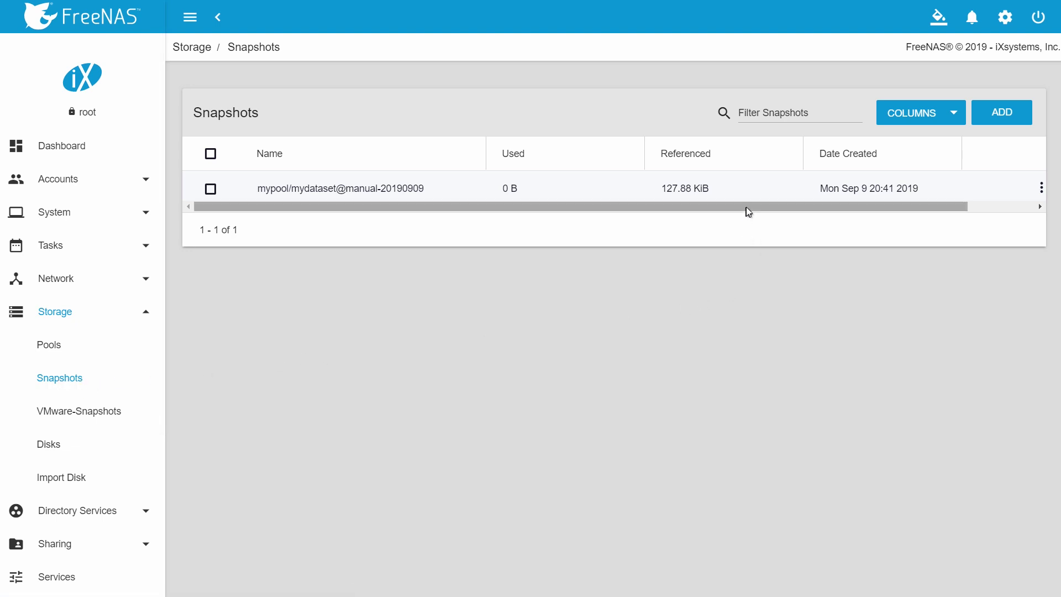
pyautogui.moveTo(763, 208); pyautogui.dragTo(833, 208)
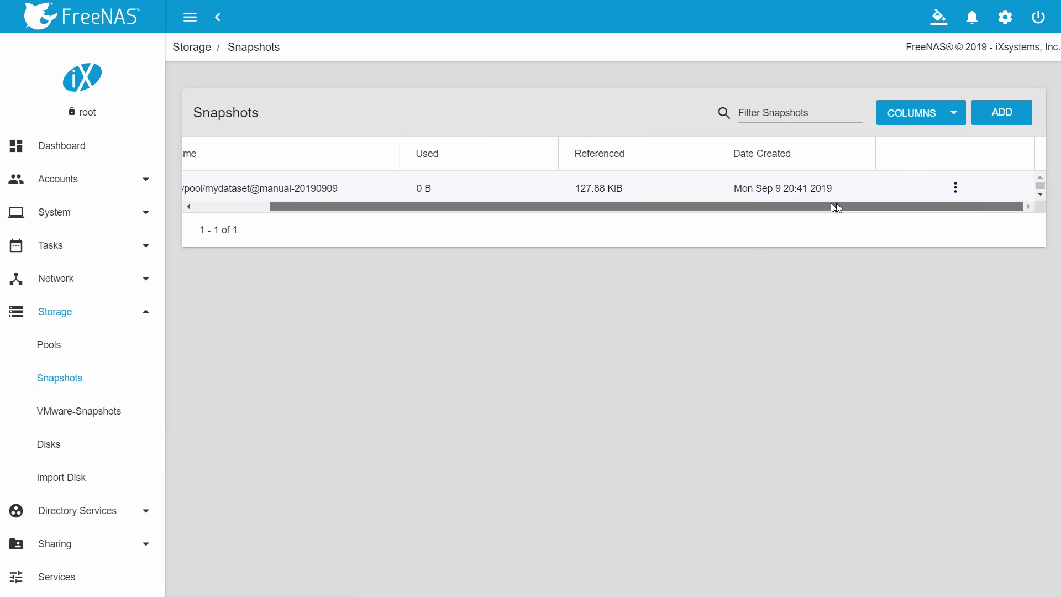
pyautogui.click(956, 191)
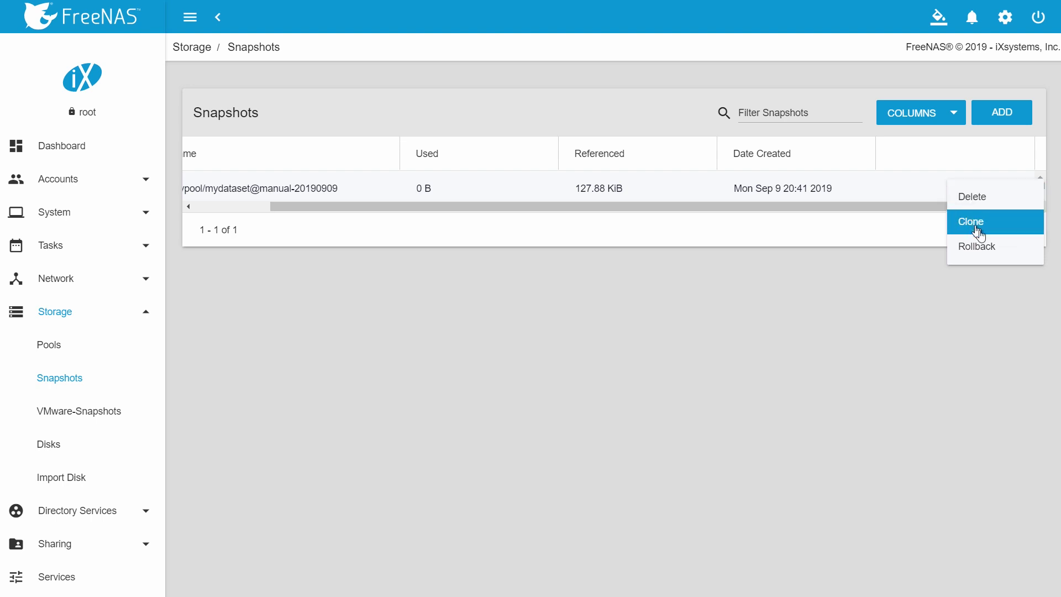
# Step: Confirm the warning and roll mydataset back to manual-20190909
pyautogui.click(999, 249)
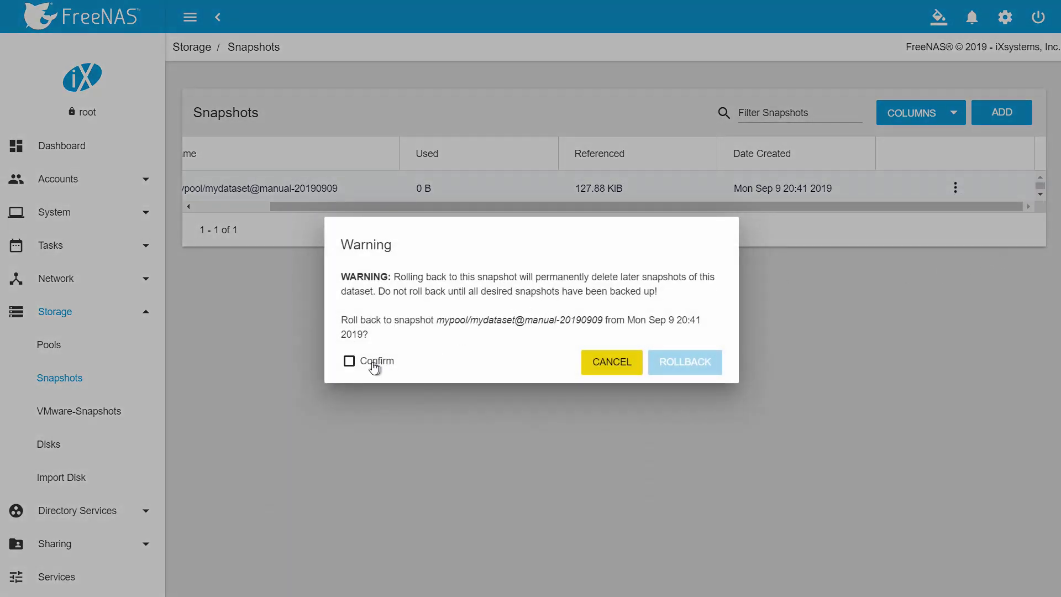
pyautogui.click(349, 362)
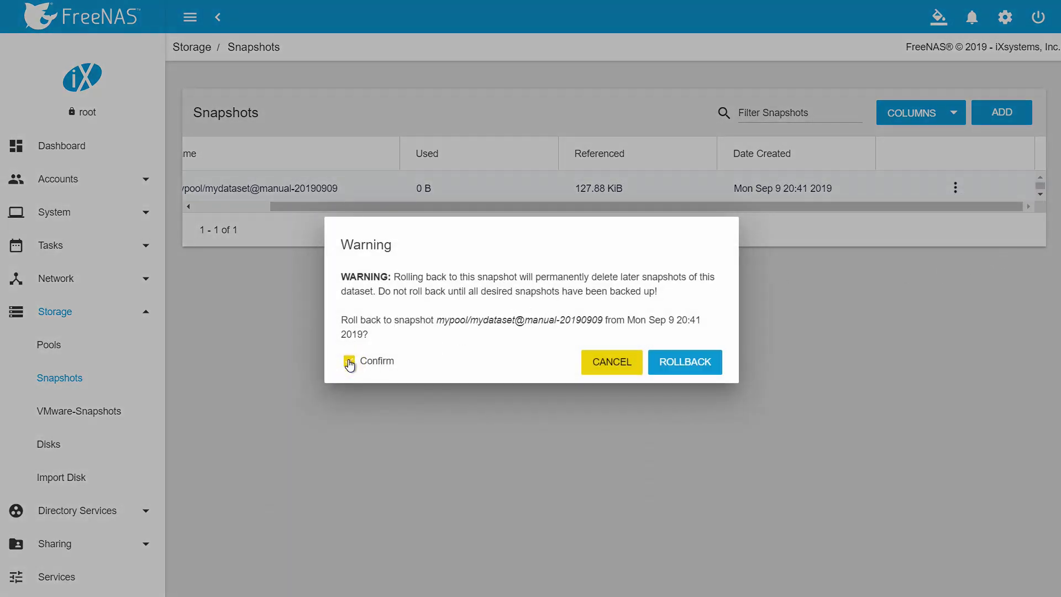
pyautogui.click(686, 369)
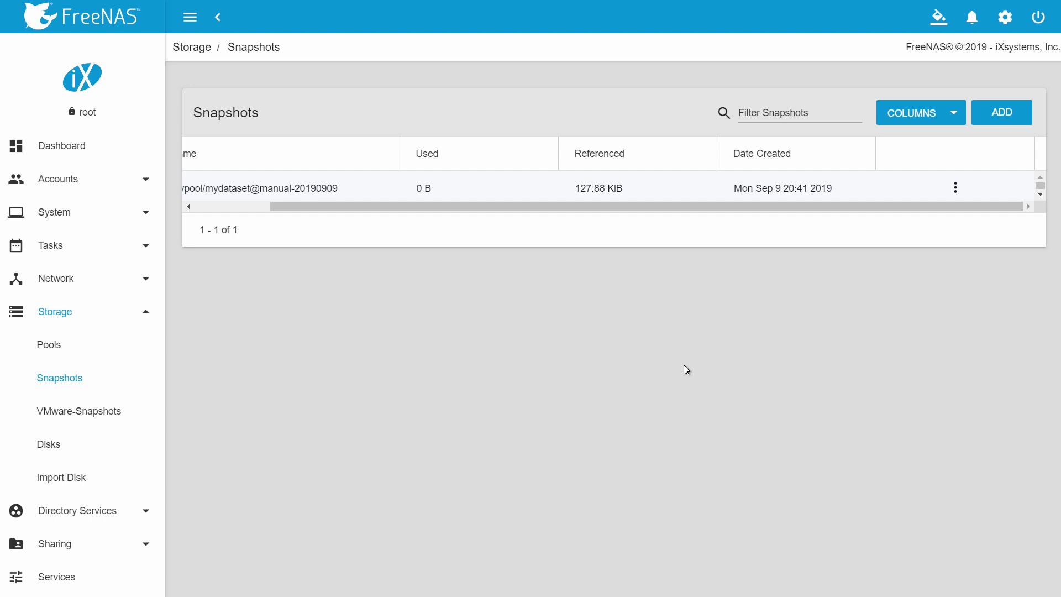
# Step: Clone manual-20190909 as mydataset-manual-20190909-clone and expand mypool to show it
pyautogui.click(958, 189)
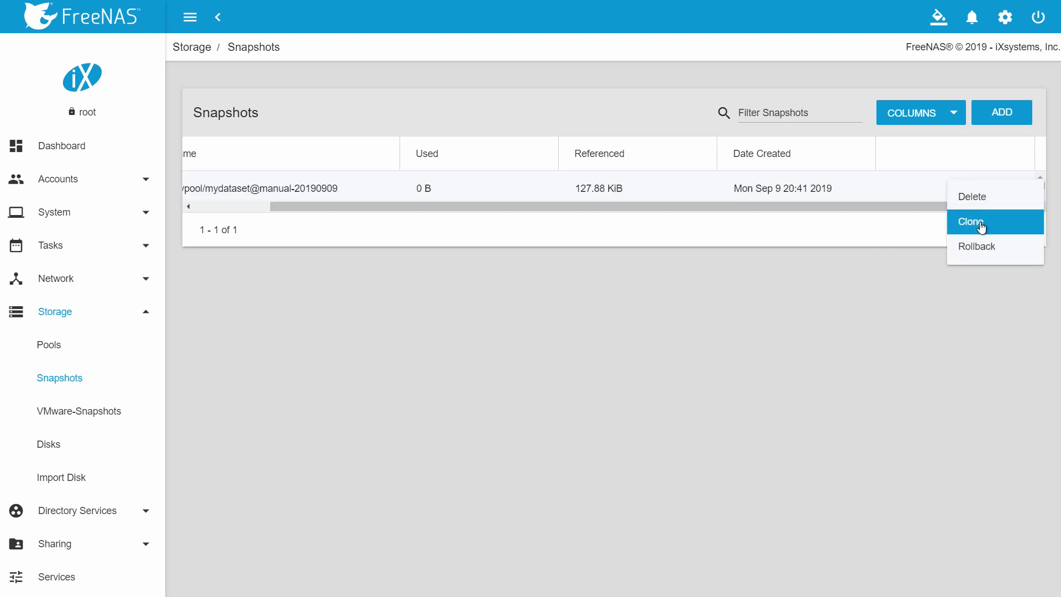
pyautogui.click(967, 226)
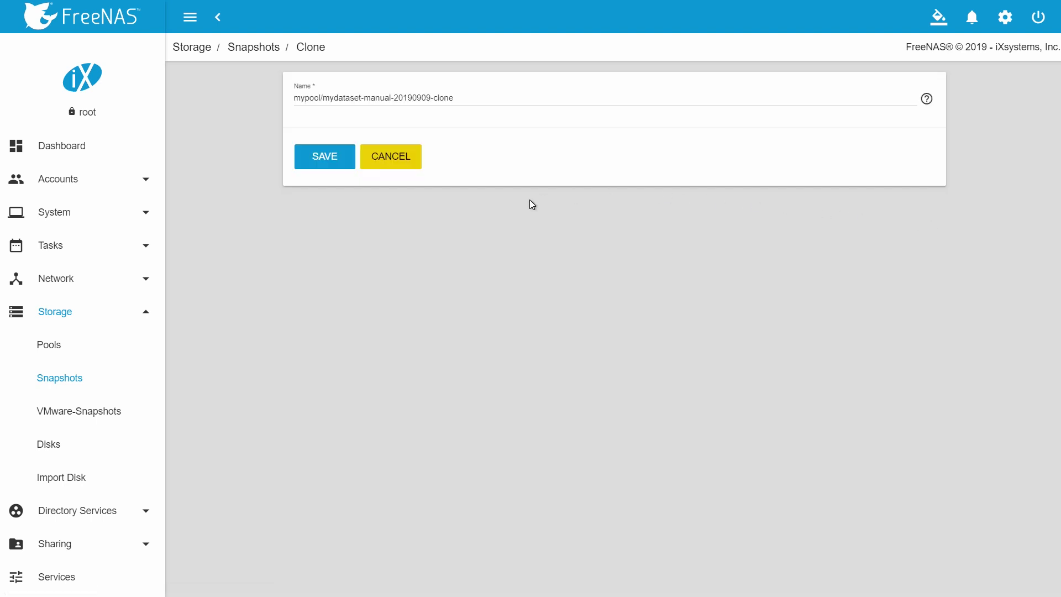
pyautogui.click(332, 159)
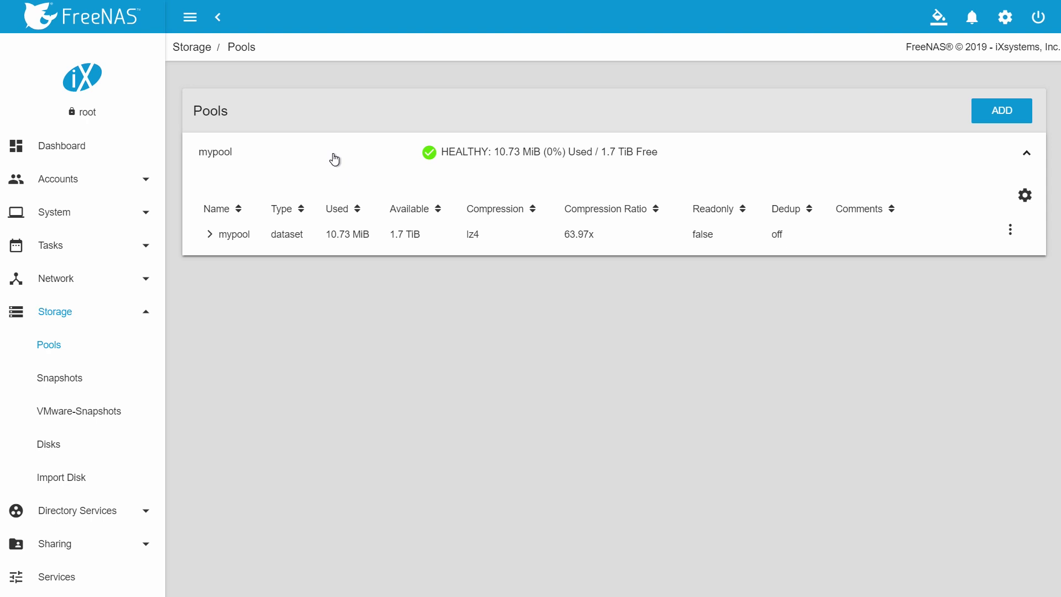
pyautogui.click(210, 236)
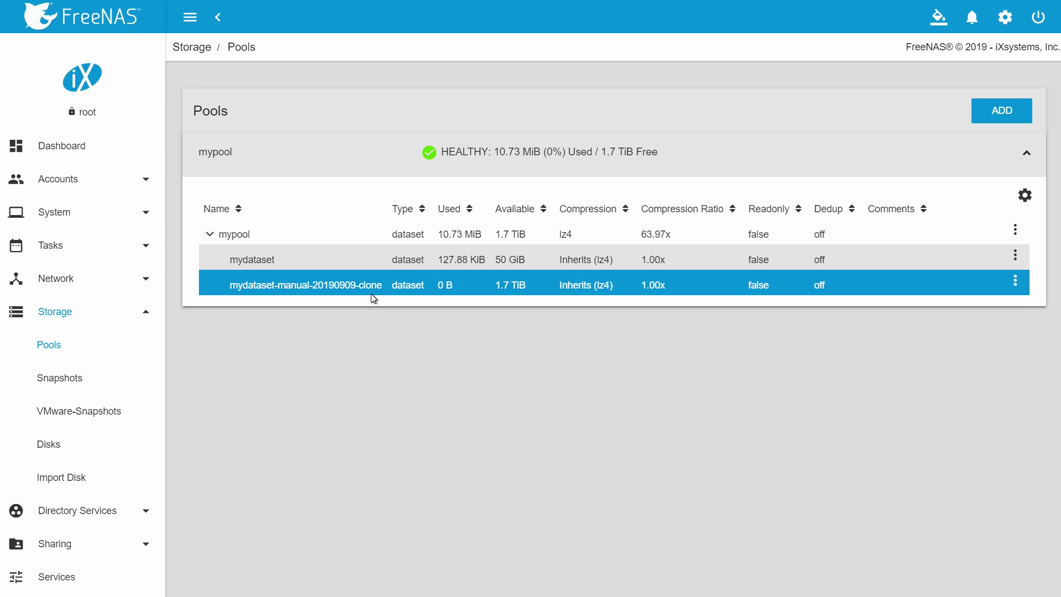
pyautogui.click(137, 249)
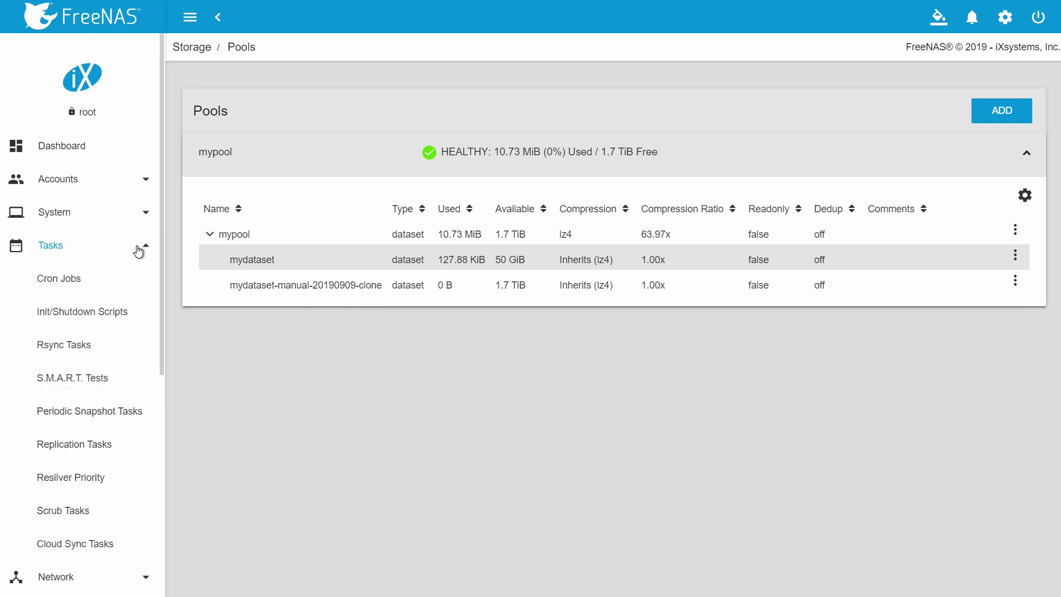
# Step: Add a new periodic snapshot task targeting mypool/mydataset
pyautogui.click(77, 417)
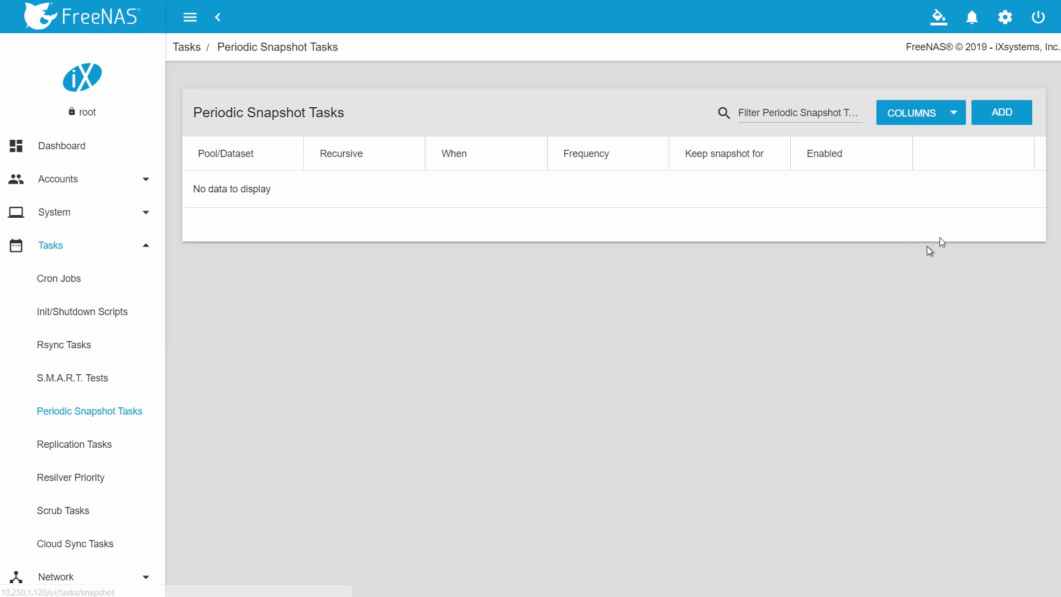
pyautogui.click(1000, 126)
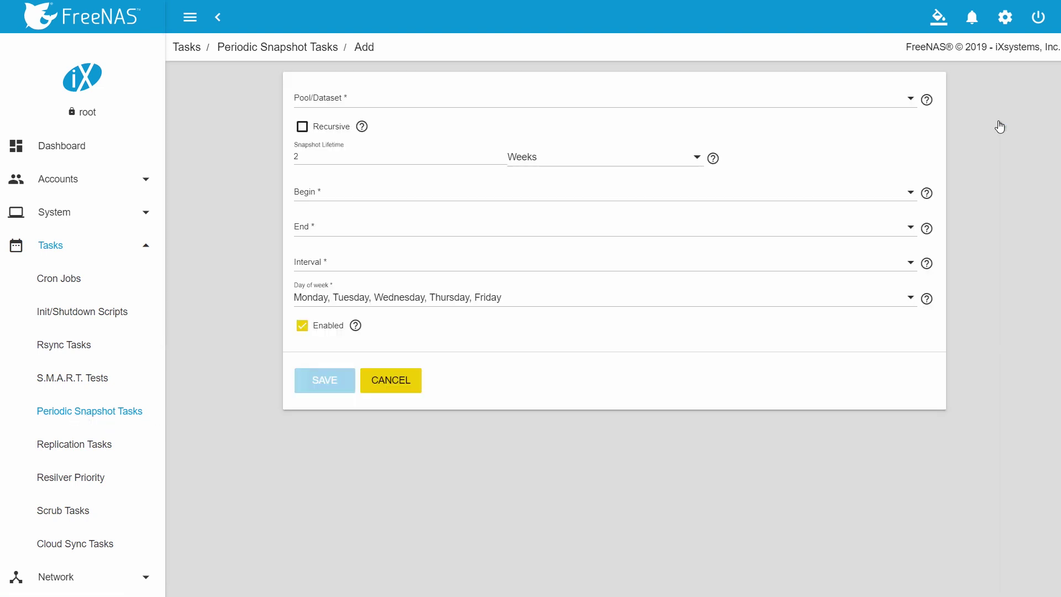
pyautogui.click(904, 104)
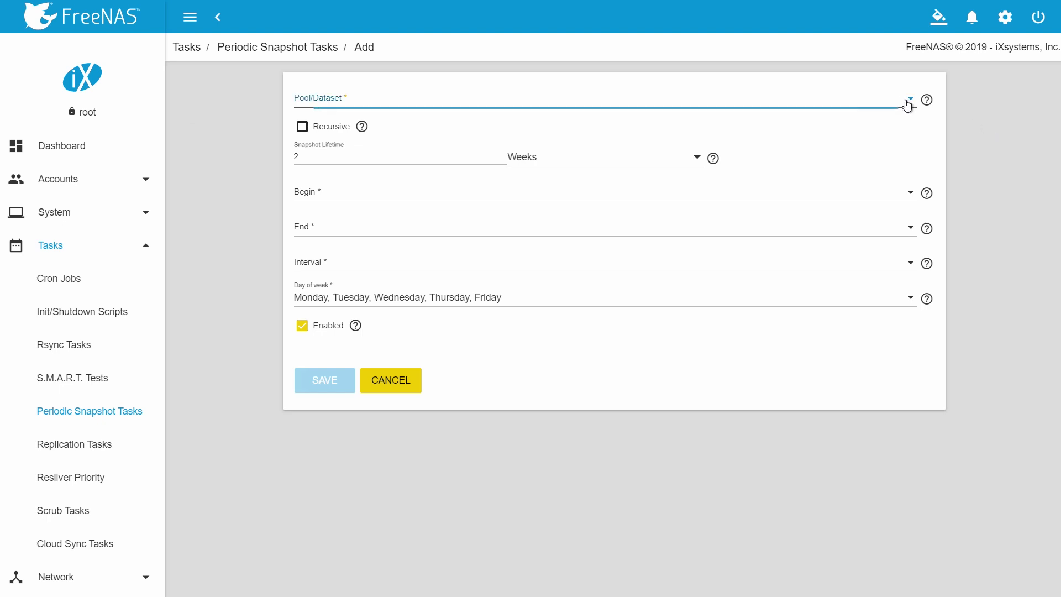
pyautogui.click(323, 135)
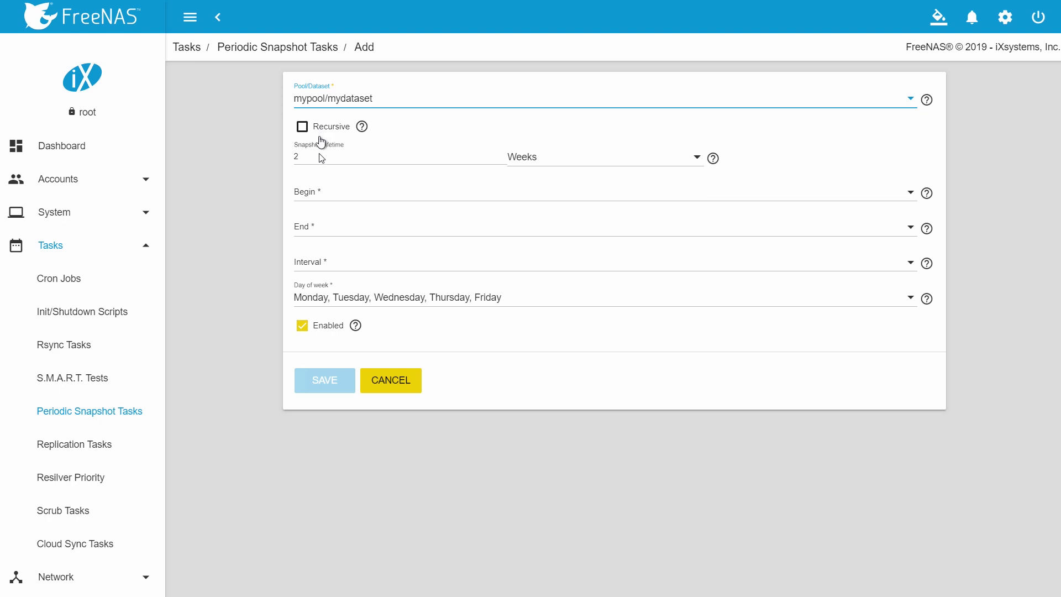
# Step: Schedule it from 09:00:00 to 18:00:00 every 1 hour, and save
pyautogui.click(332, 193)
pyautogui.scroll(-15, 353, 254)
pyautogui.click(326, 338)
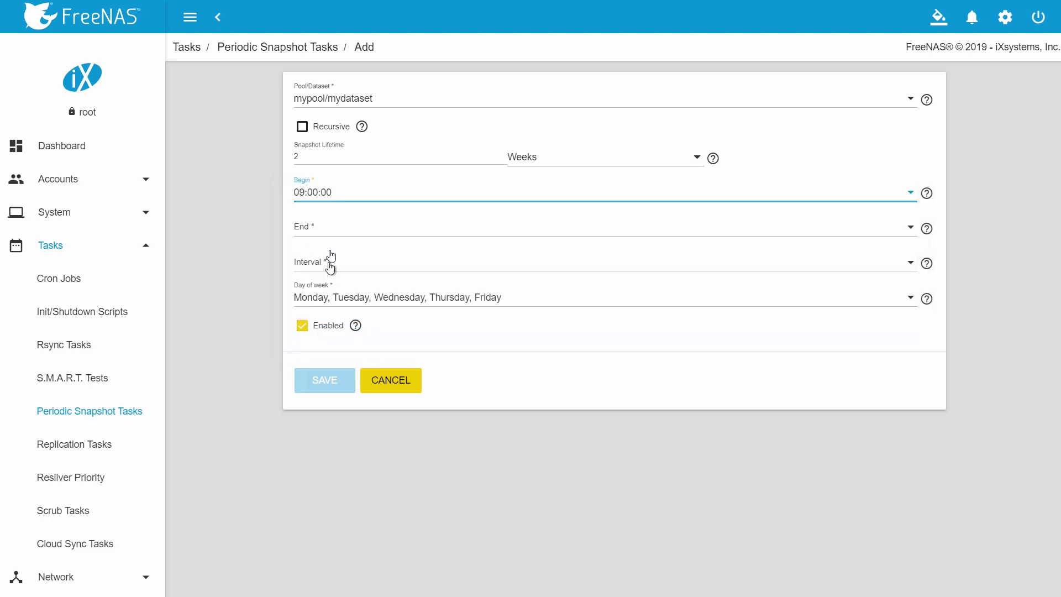
pyautogui.click(332, 229)
pyautogui.scroll(-20, 353, 282)
pyautogui.scroll(-2, 359, 279)
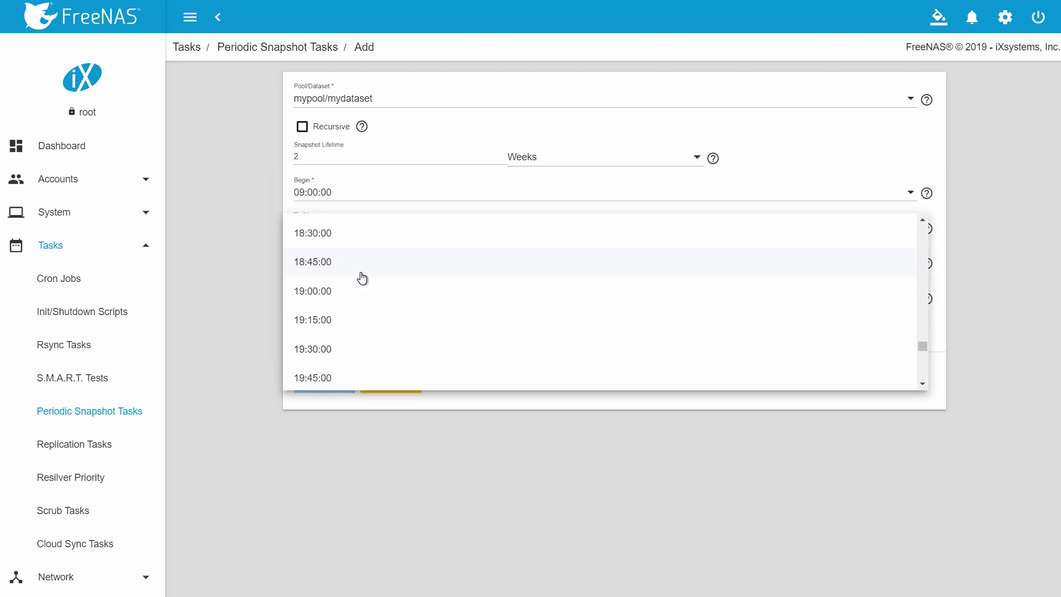
pyautogui.click(350, 253)
pyautogui.click(346, 263)
pyautogui.click(328, 385)
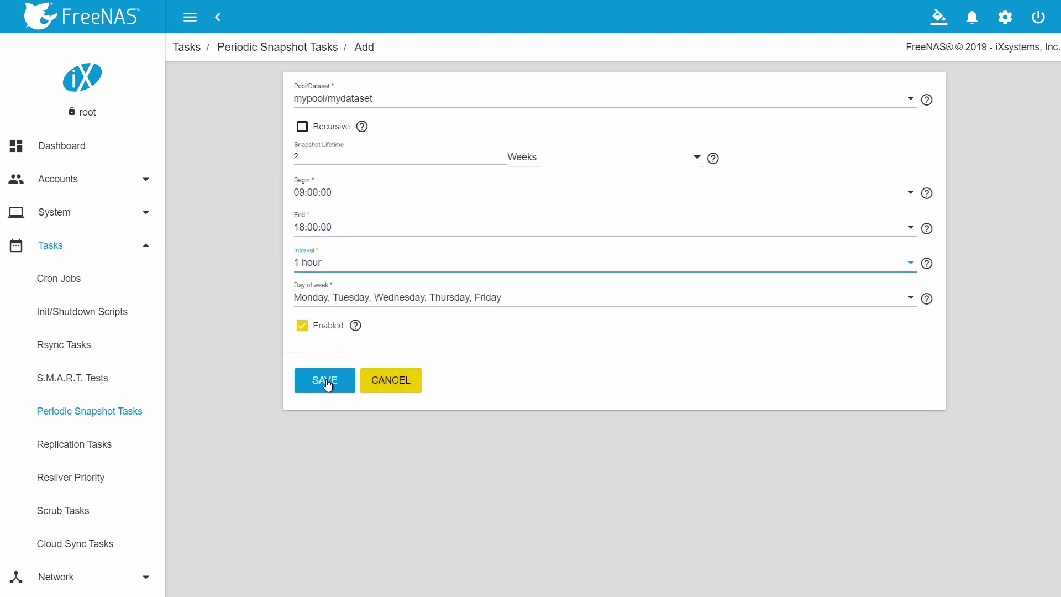
pyautogui.click(326, 381)
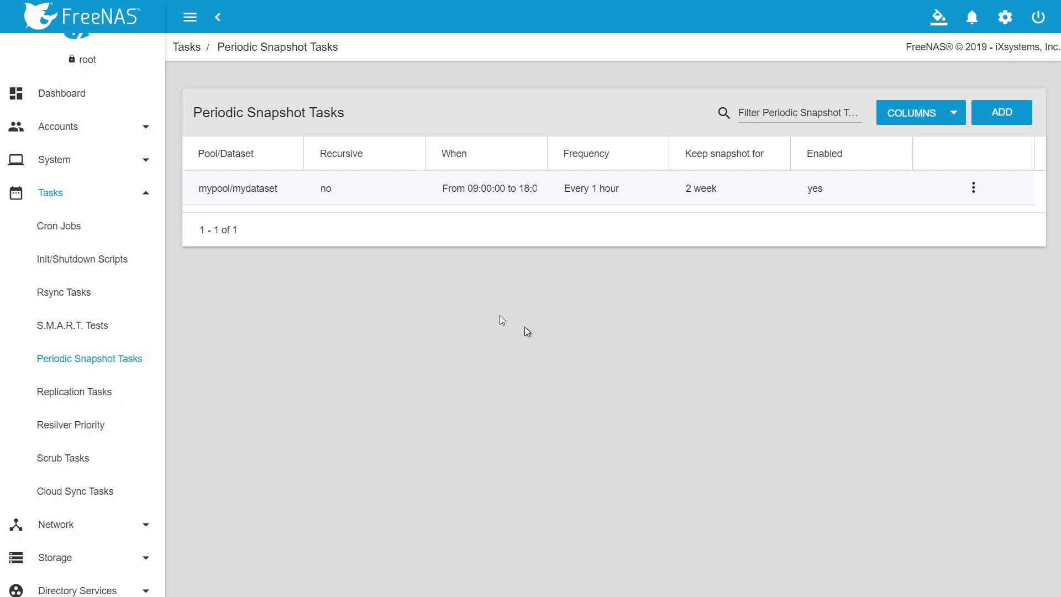
# Step: Open Storage > Snapshots to view auto-20190909.1345-2w and auto-20190909.1445-2w beside manual-20190909
pyautogui.click(140, 206)
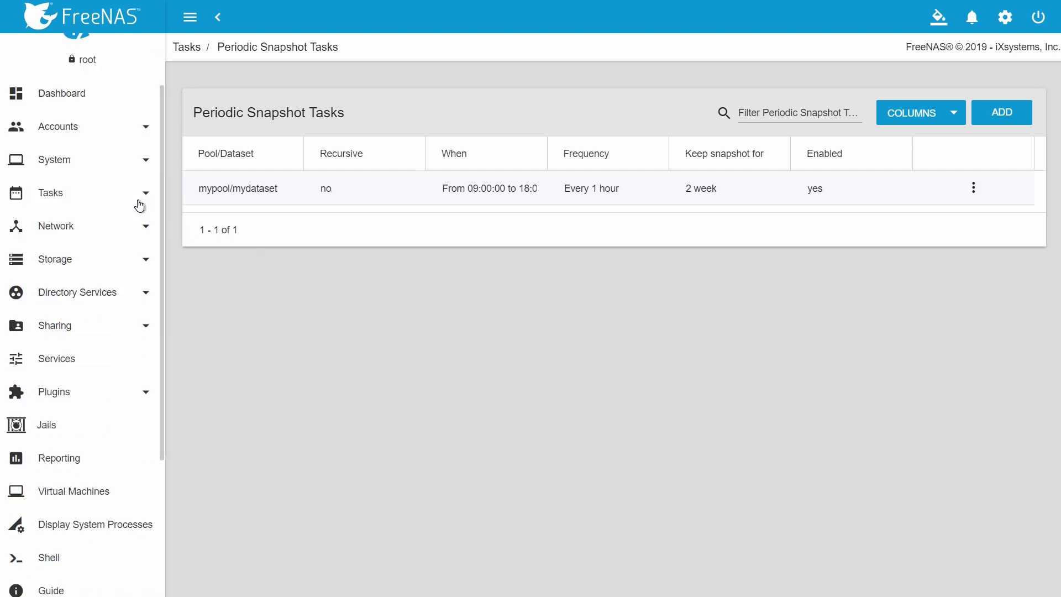
pyautogui.click(69, 268)
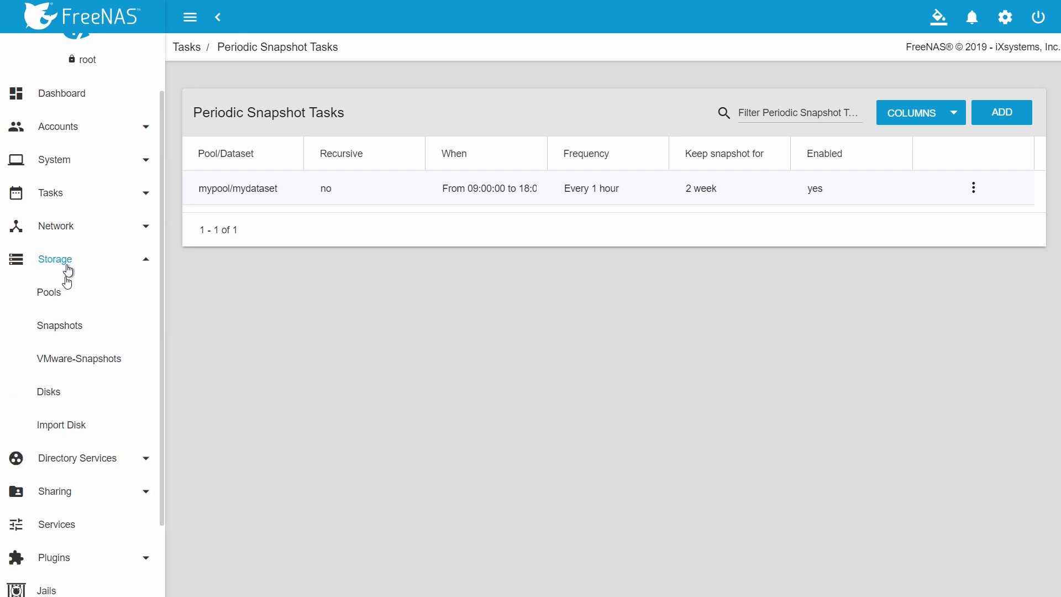
pyautogui.click(60, 329)
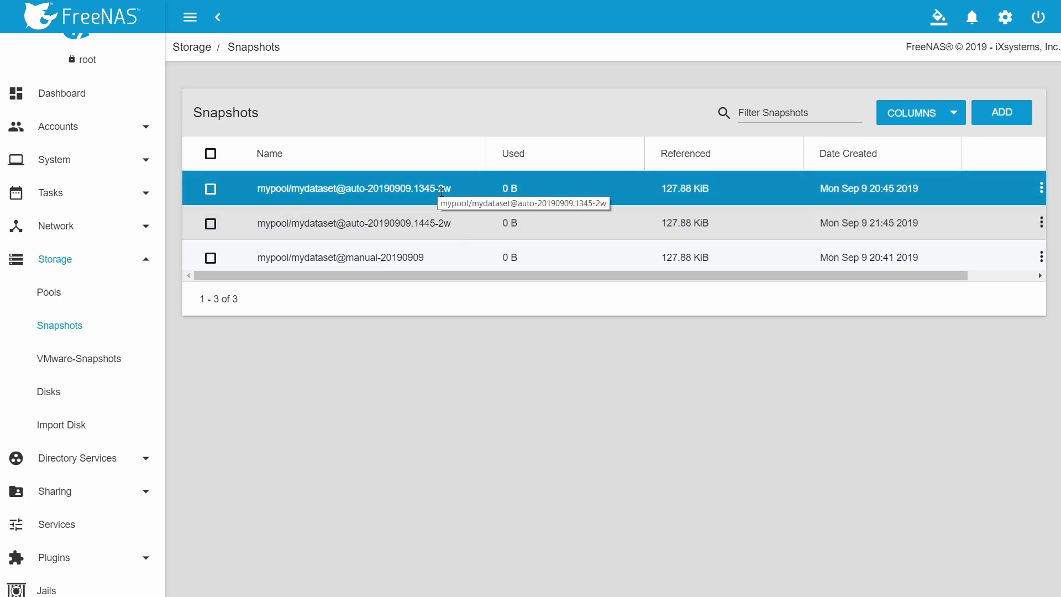
pyautogui.moveTo(537, 279)
pyautogui.mouseDown()
pyautogui.moveTo(592, 280)
pyautogui.moveTo(531, 291)
pyautogui.mouseUp()
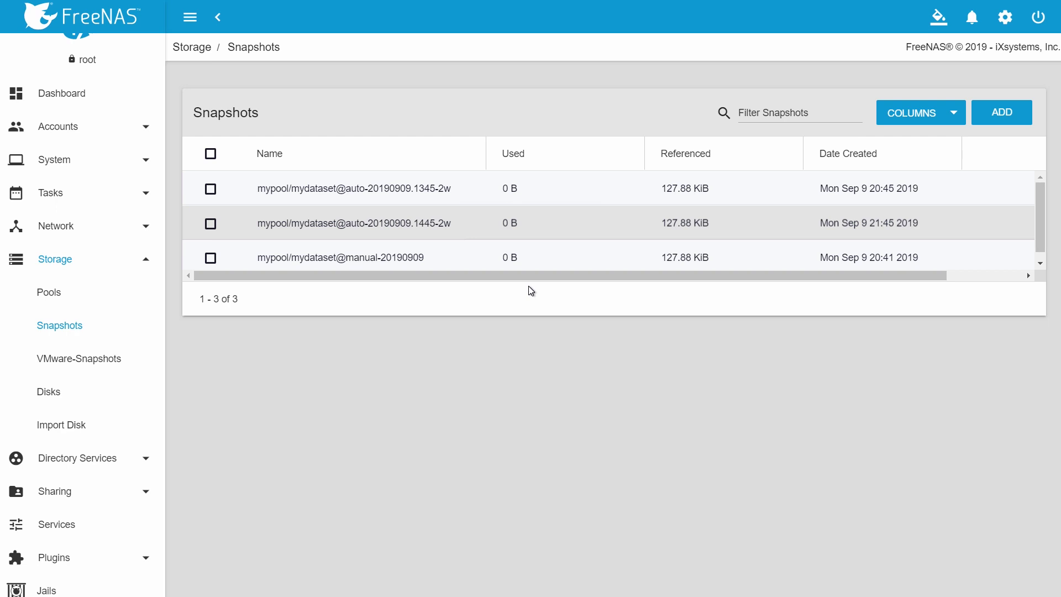